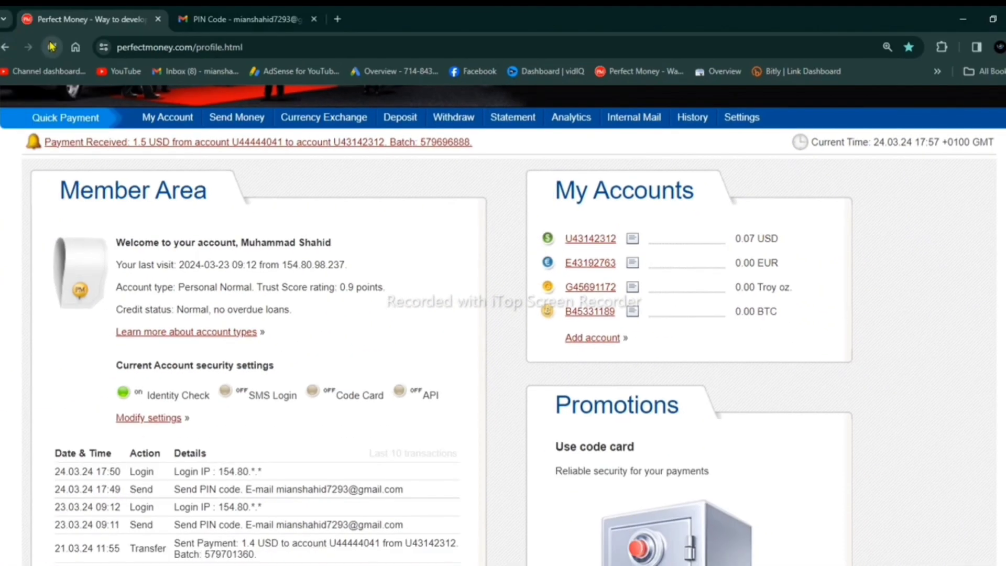
Reload the Perfect Money profile page, then go to dailyexchanger.com.
click(51, 46)
mouse_move(632, 238)
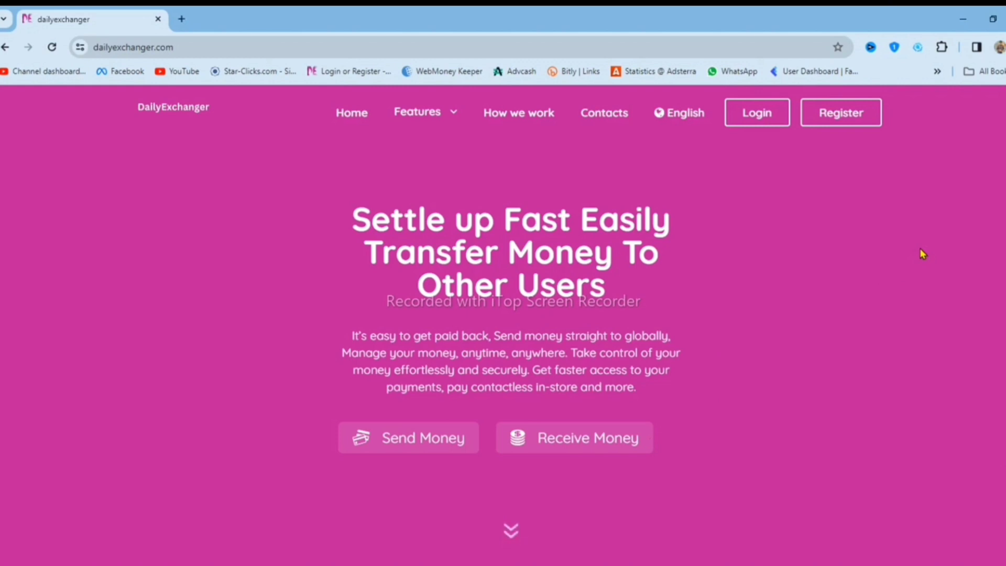
Log in to DailyExchanger as a Personal account with the saved credentials, accepting the terms.
click(843, 116)
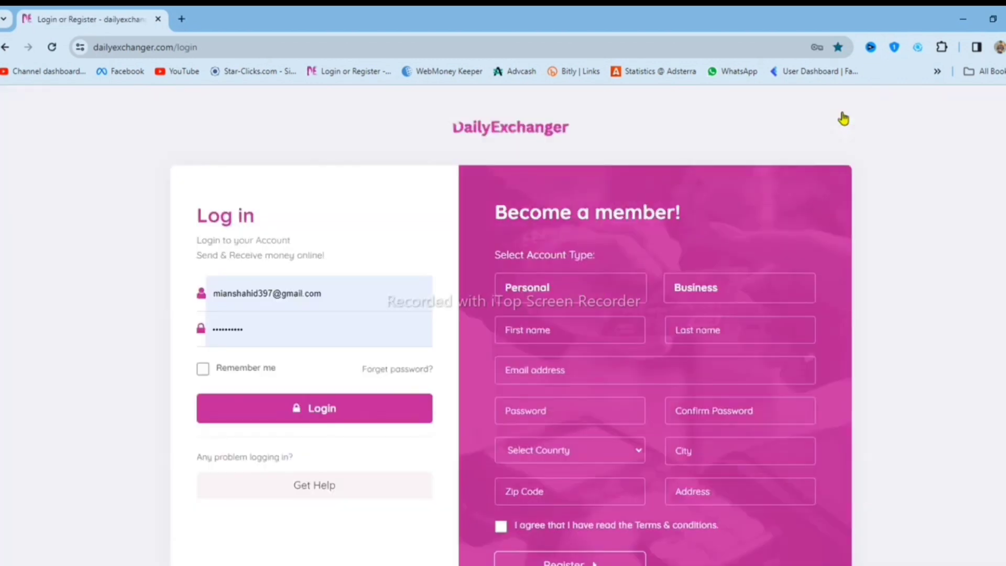
scroll(720, 198, down, 2)
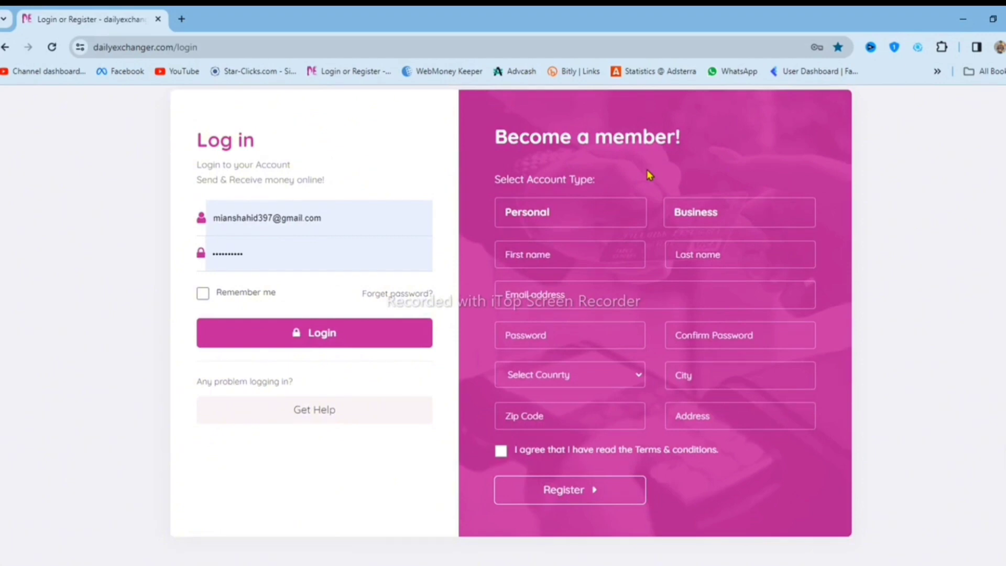
click(545, 212)
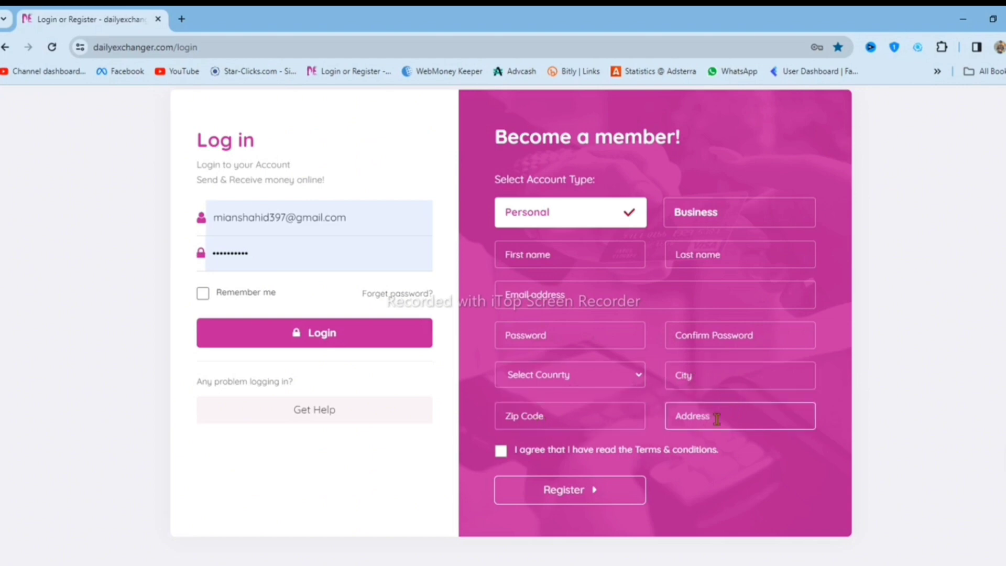
click(502, 451)
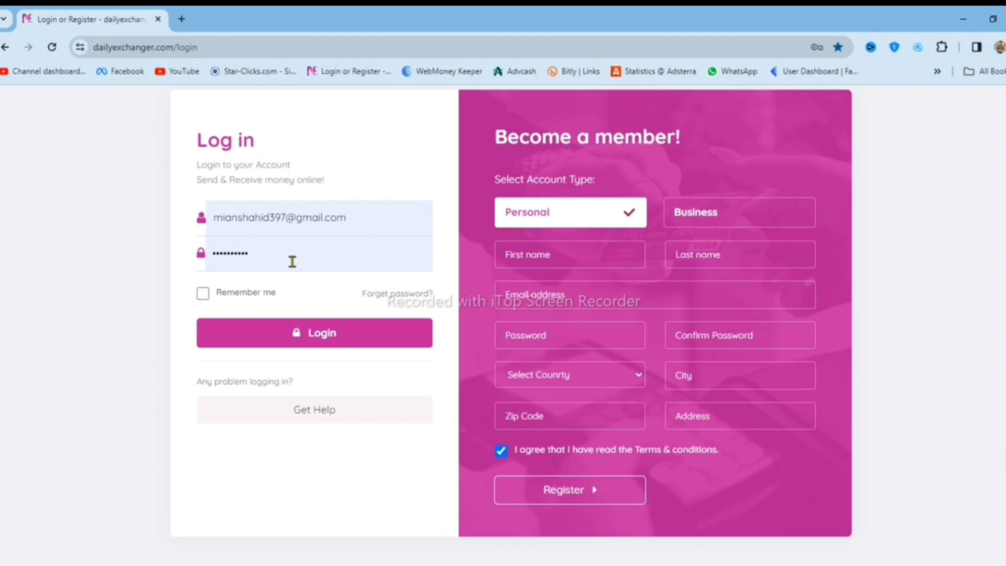
click(297, 334)
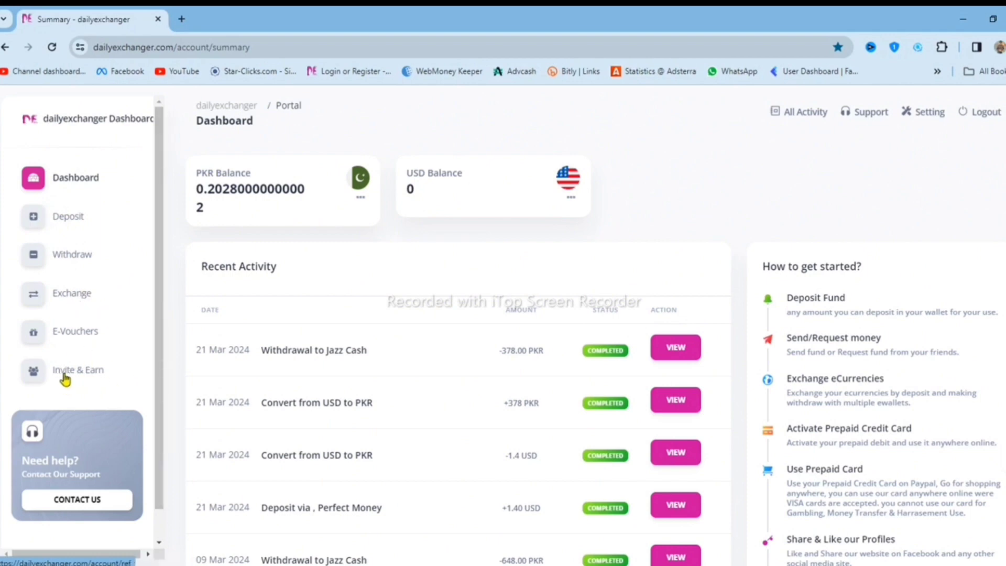
Open the Deposit Fund form, check the PKR/USD currency options, and list the payment gateways.
click(64, 227)
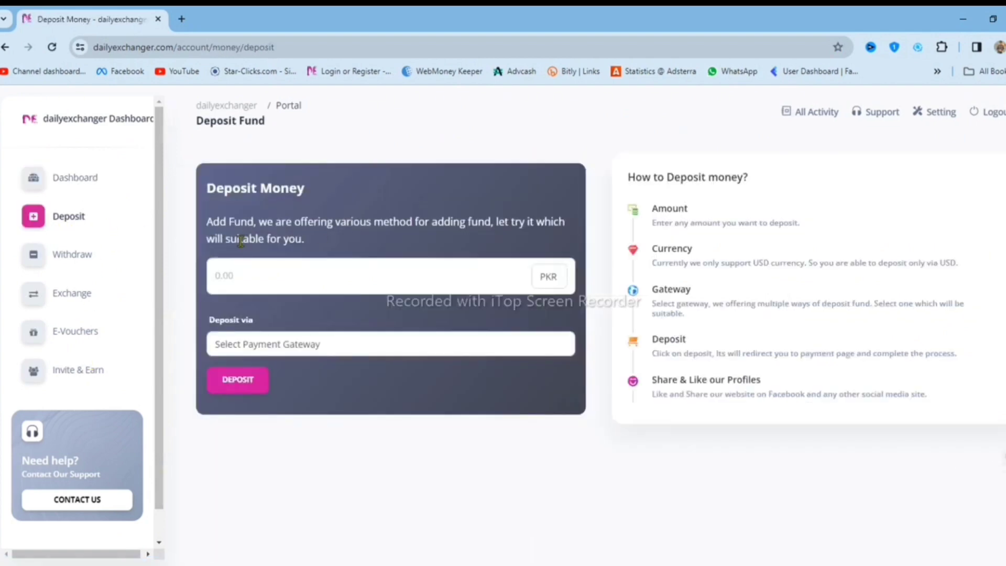
click(555, 283)
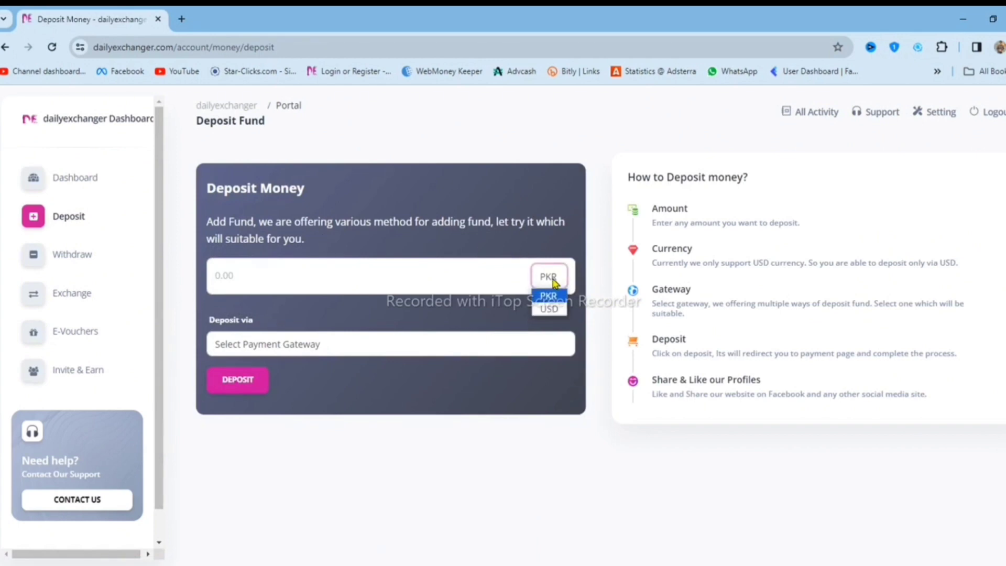
click(404, 275)
click(404, 275)
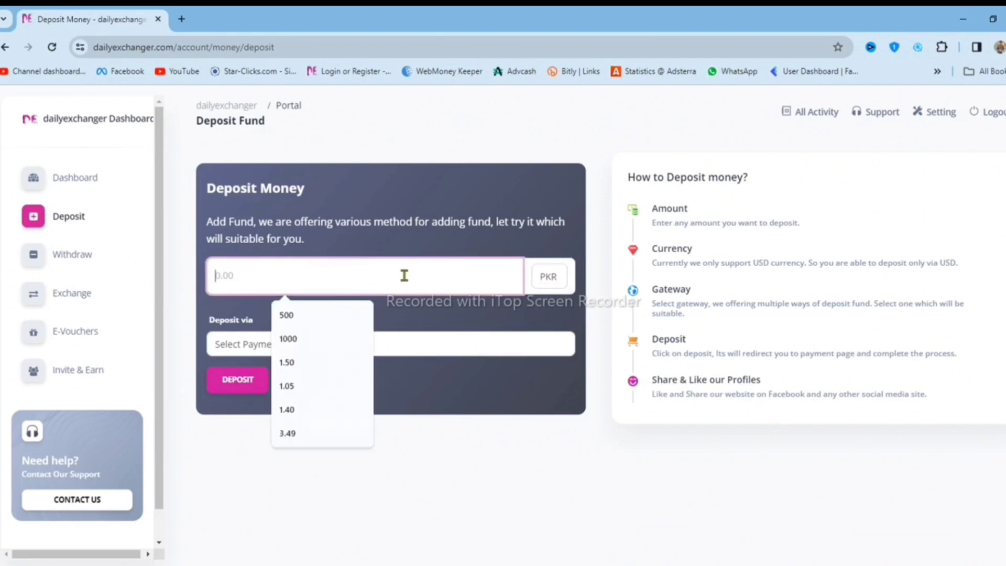
click(433, 453)
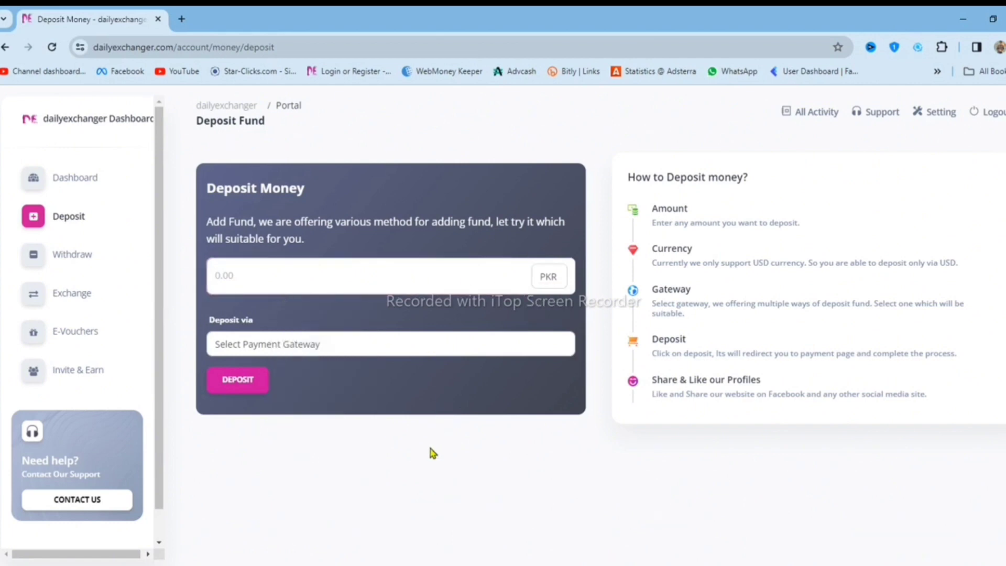
click(267, 347)
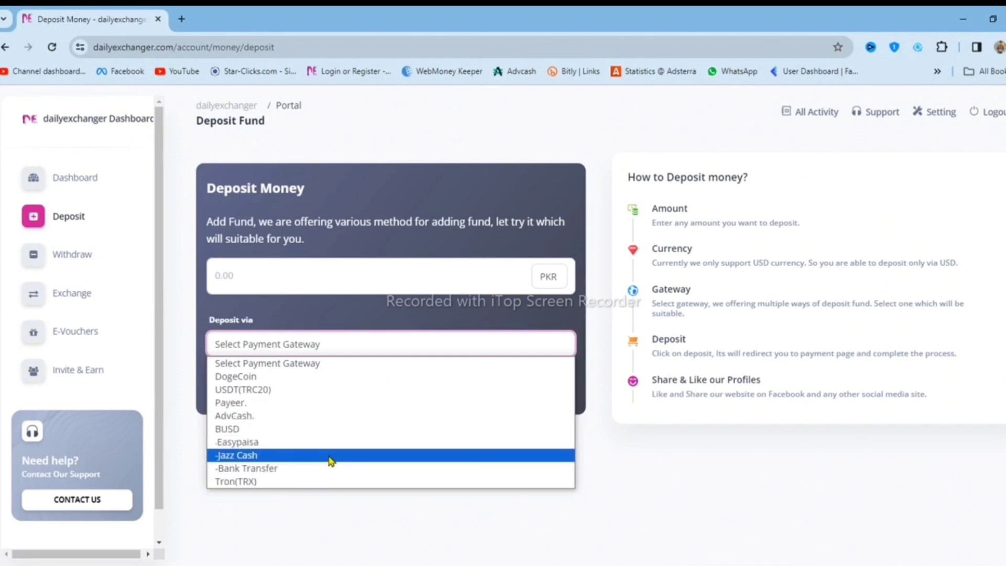
Choose Jazz Cash as the deposit gateway and enter 500 PKR as the amount.
click(288, 456)
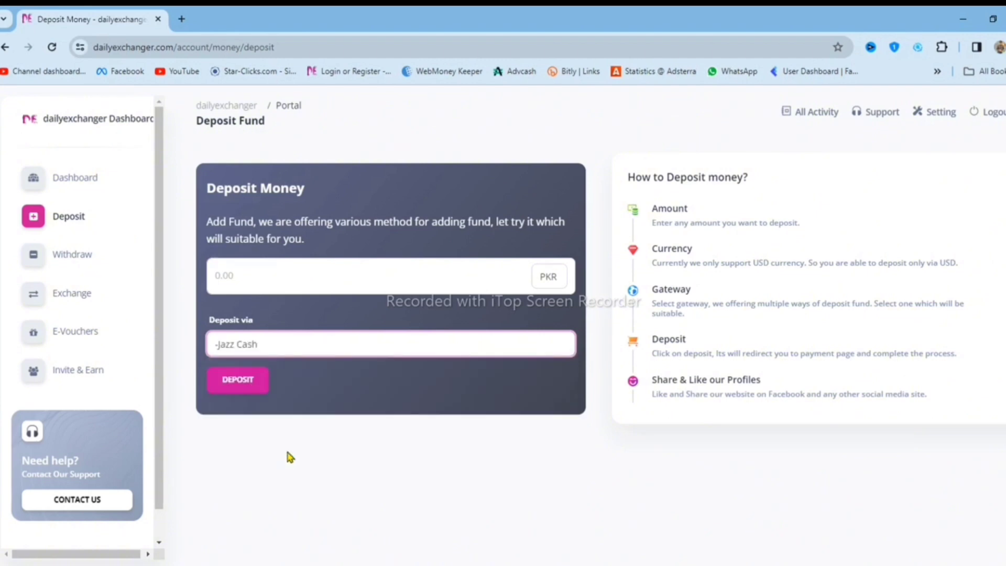
click(240, 383)
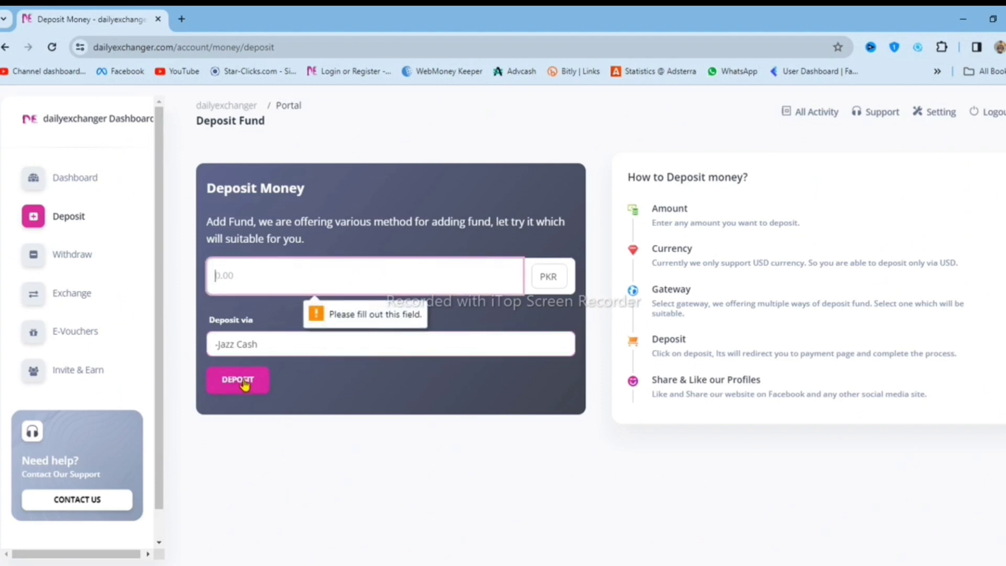
click(238, 276)
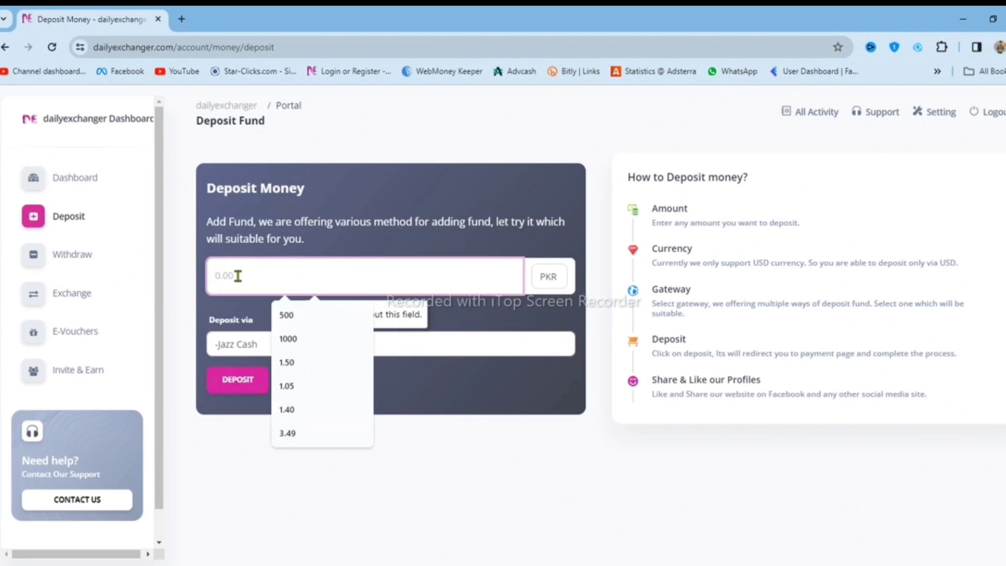
click(314, 320)
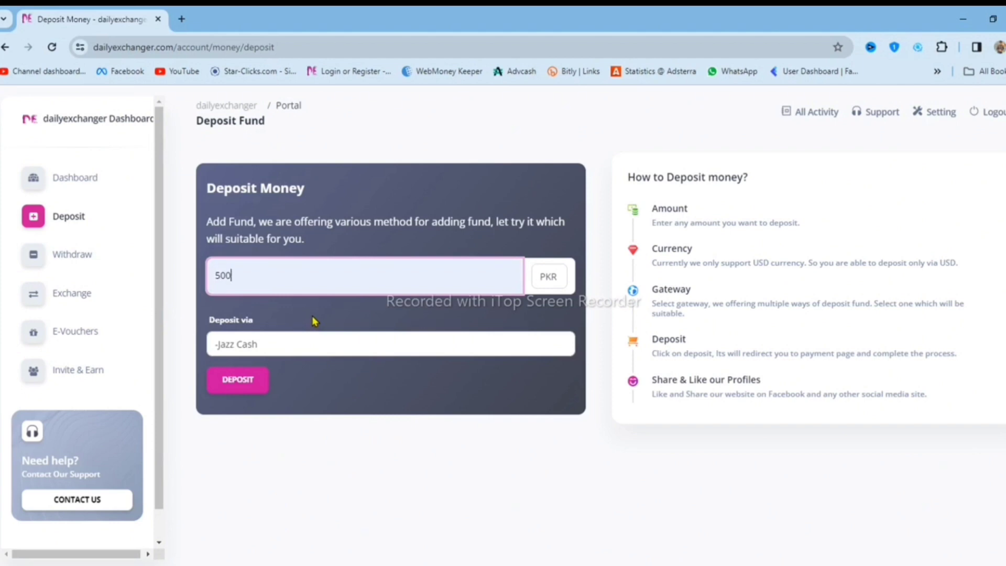
Submit the 500 PKR Jazz Cash deposit and review the receiving account details.
click(237, 382)
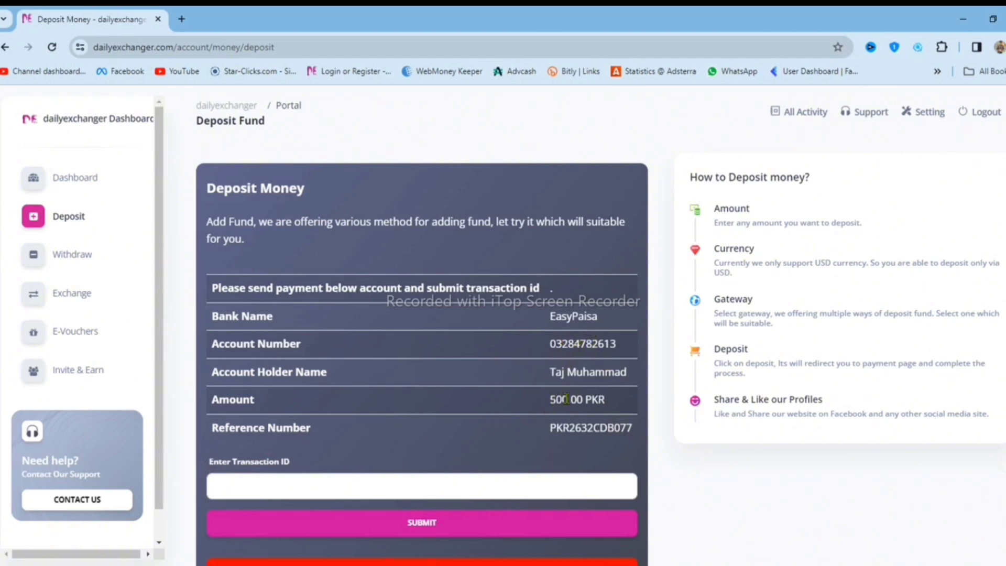
scroll(578, 334, down, 1)
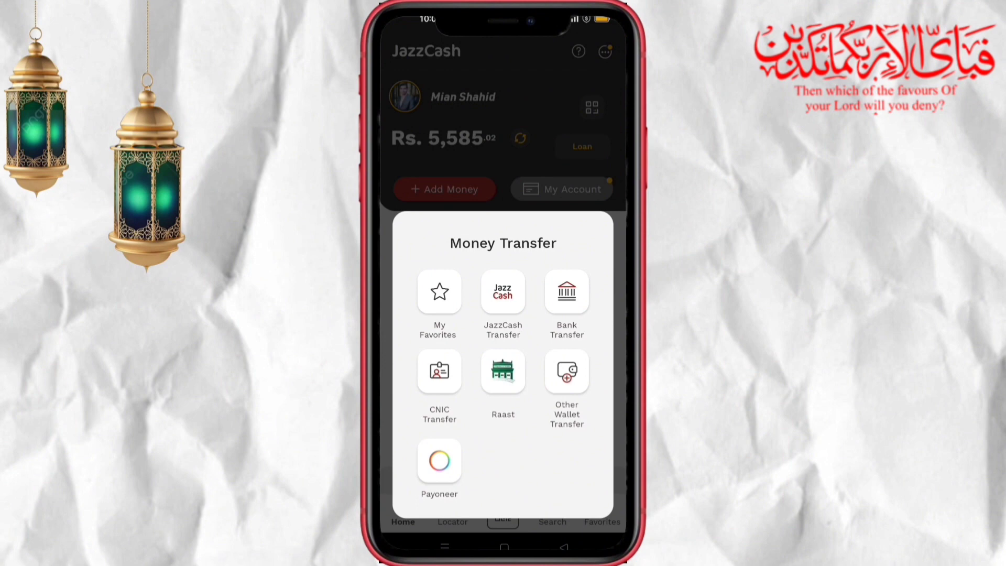
Send Rs. 500 through JazzCash to the exchanger's mobile number.
click(502, 291)
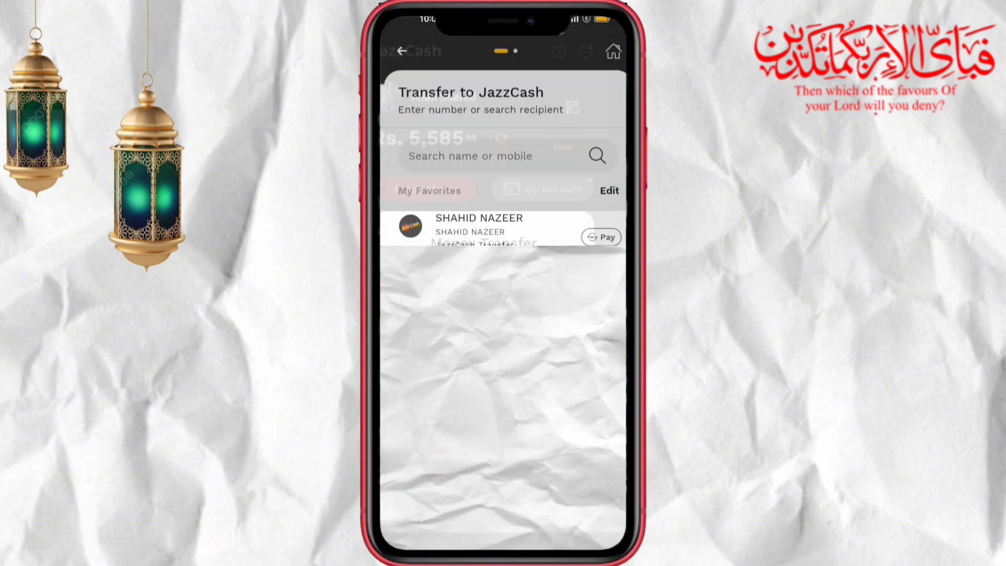
click(404, 156)
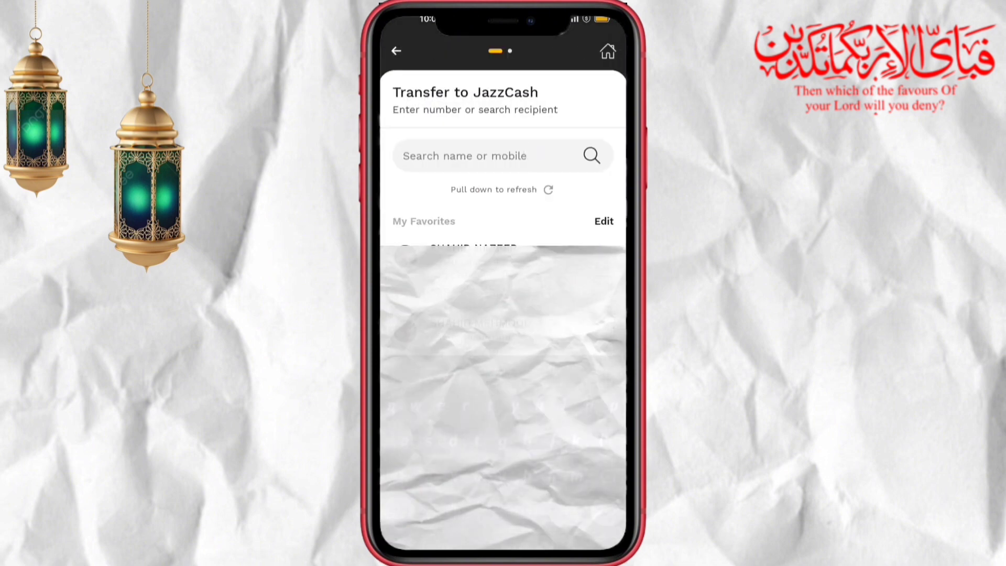
key(Return)
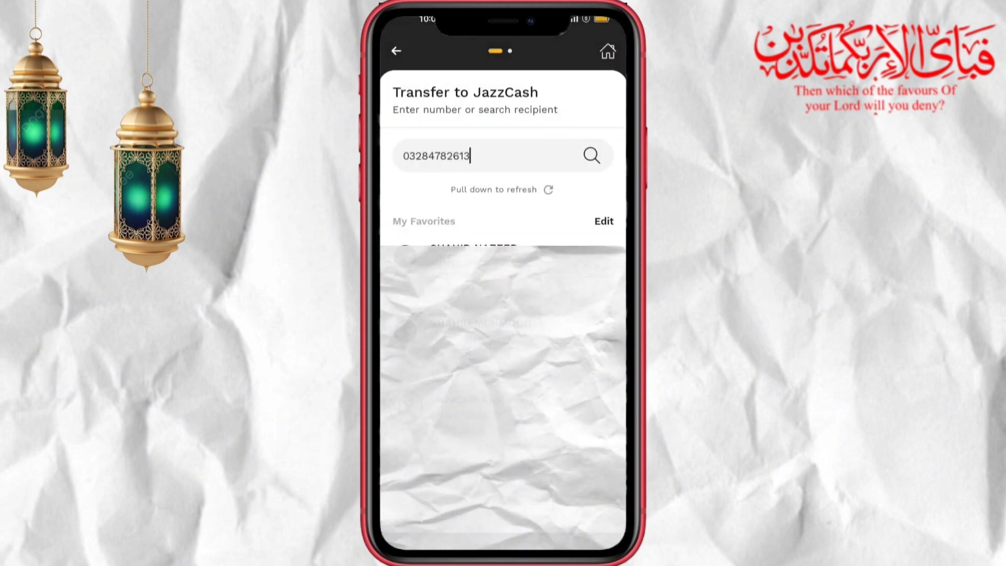
text(500)
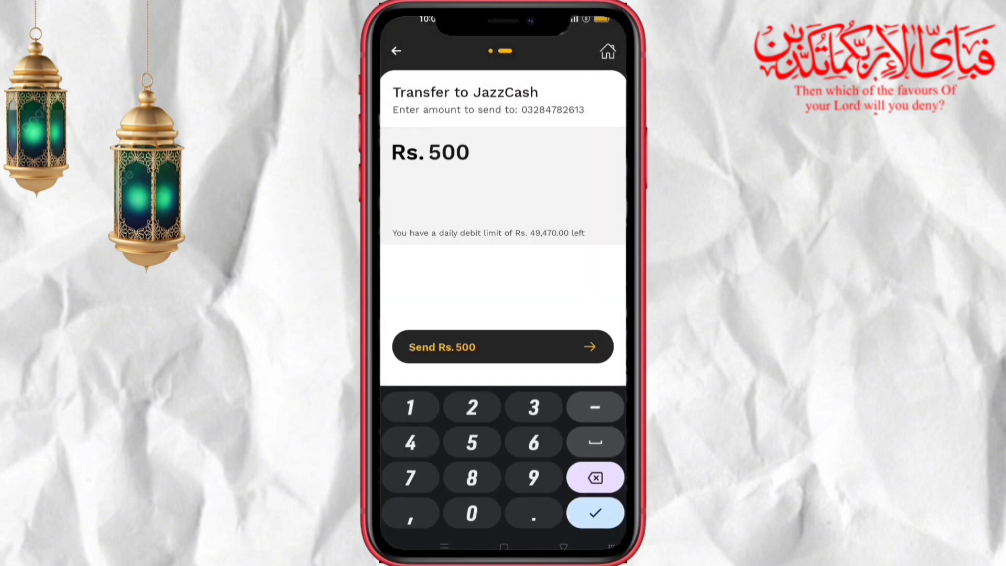
key(Return)
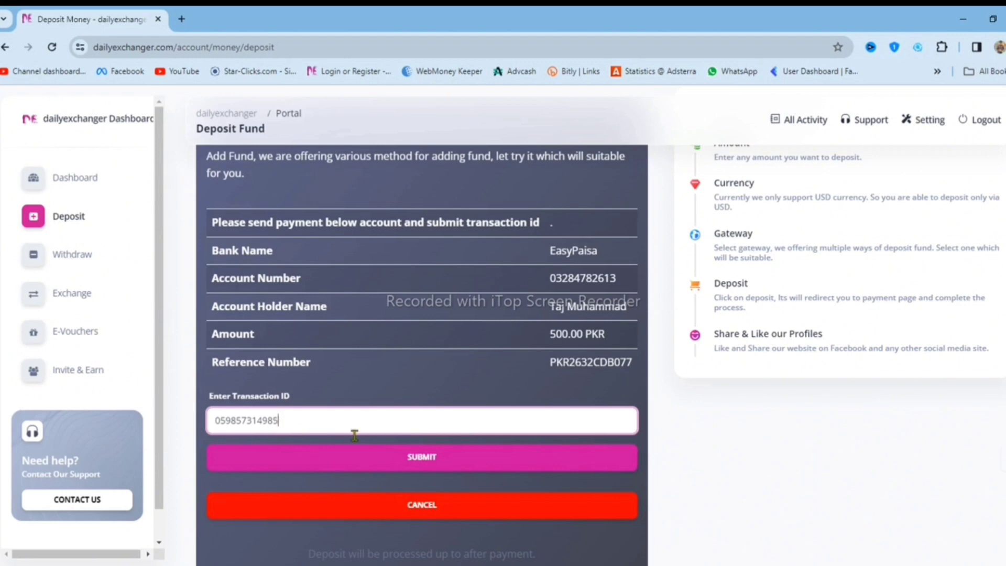
Submit the deposit with the JazzCash transaction ID filled in.
click(437, 464)
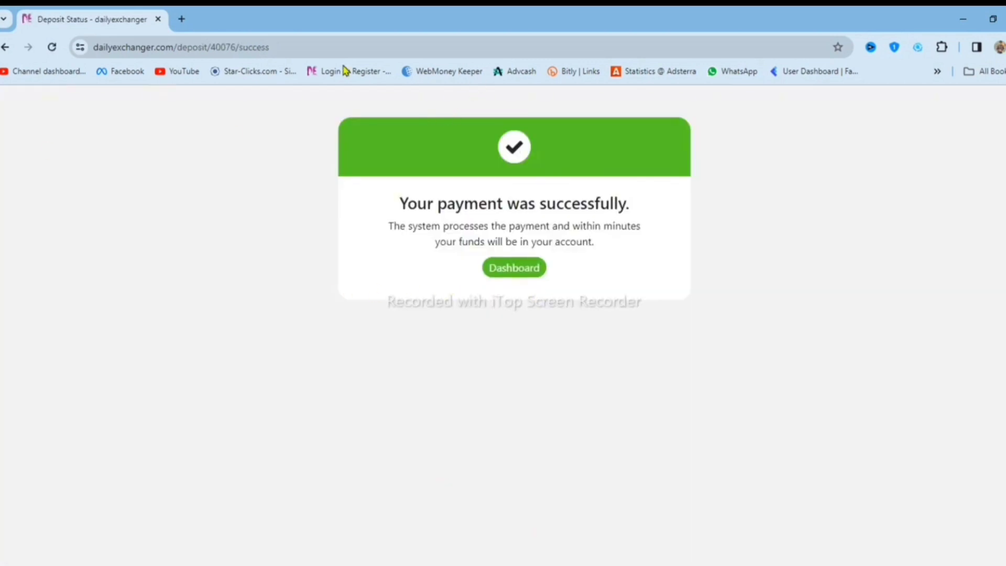
Return to the dashboard and refresh until the +500 PKR deposit shows completed.
click(529, 274)
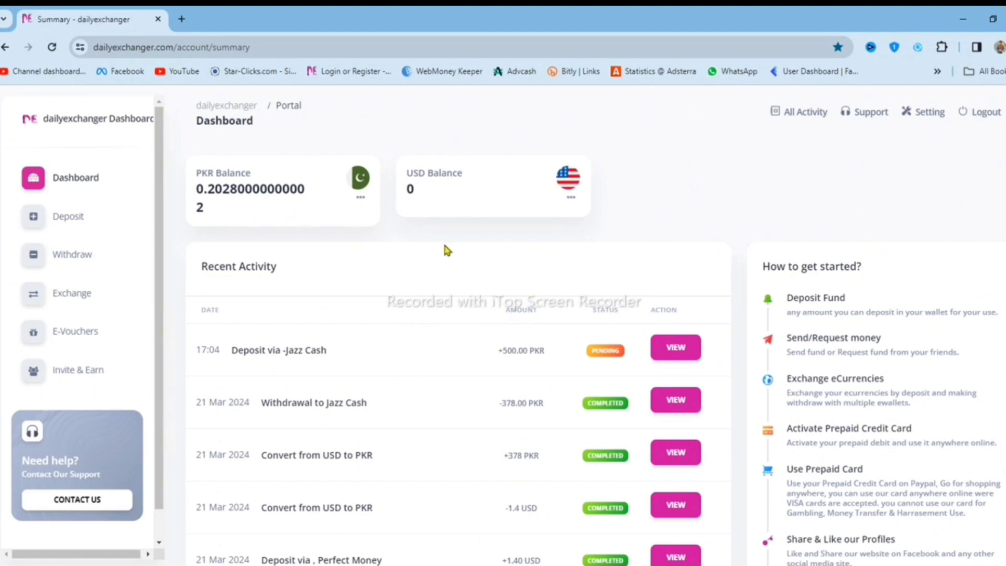
click(50, 49)
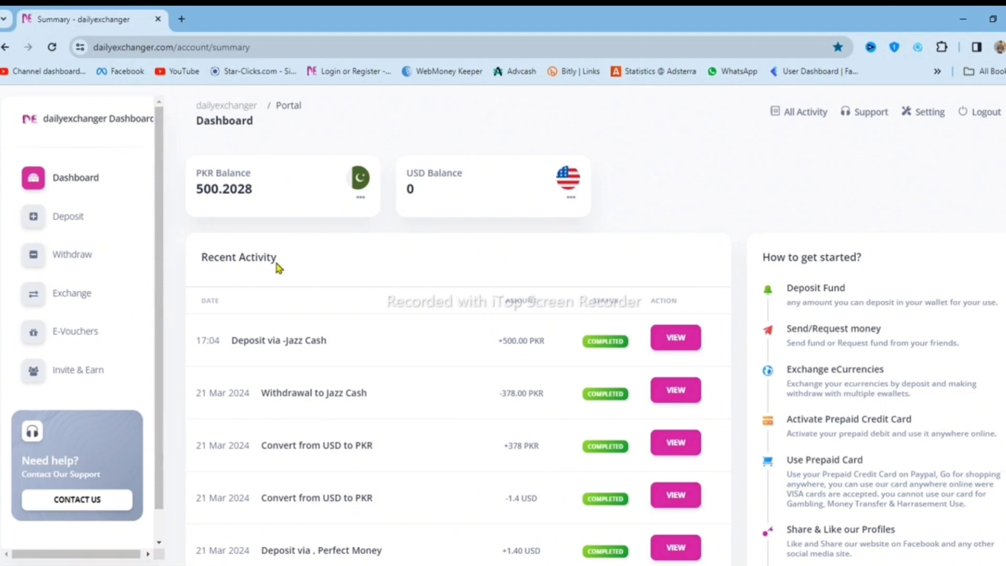
Start a withdrawal to Perfect Money with an amount of 500 PKR.
click(80, 261)
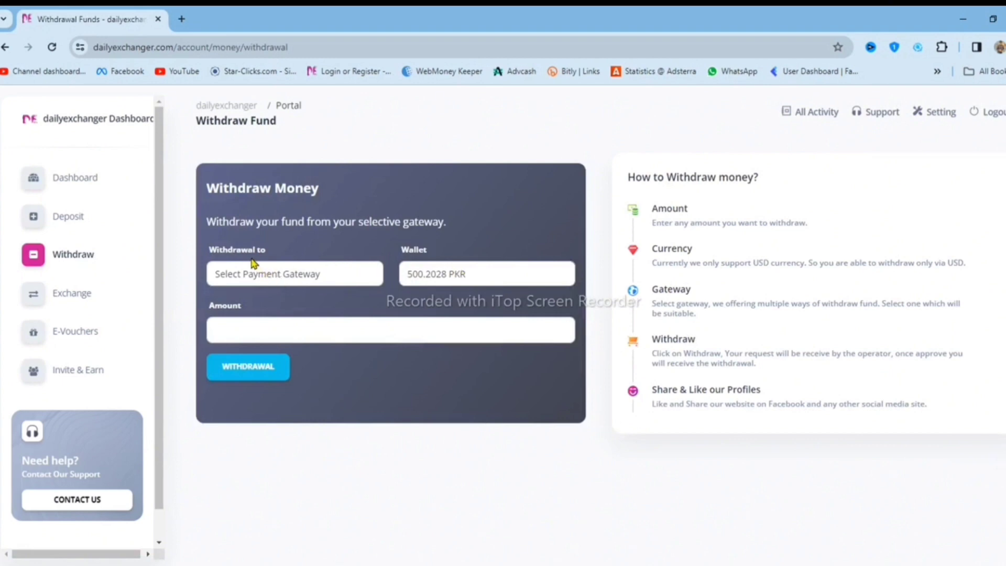
click(296, 278)
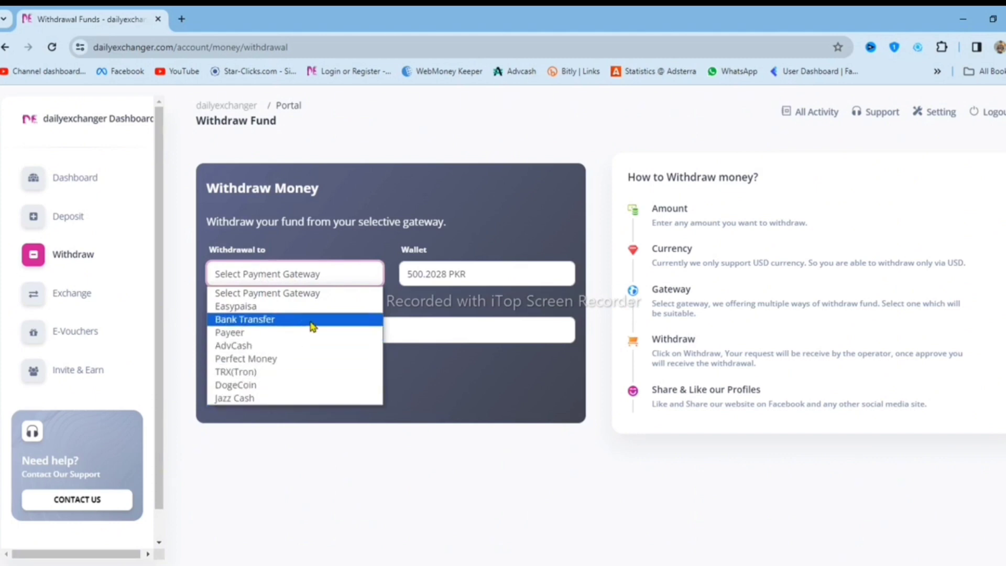
click(289, 360)
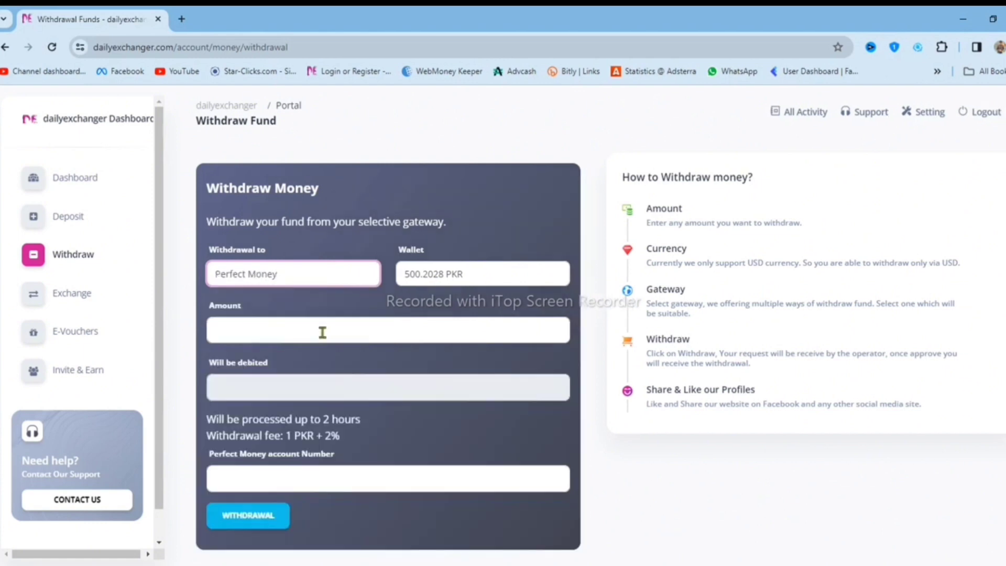
click(261, 329)
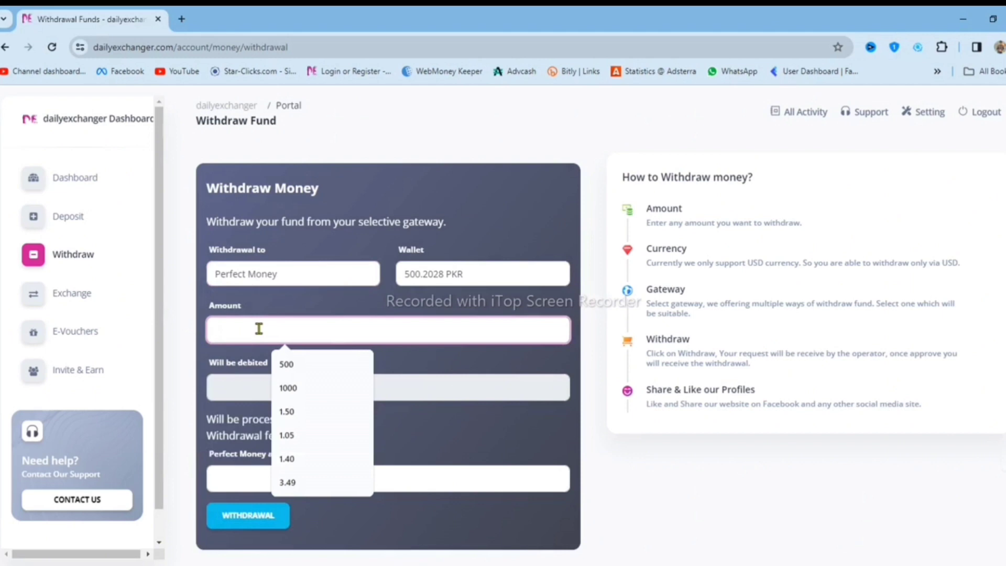
click(316, 363)
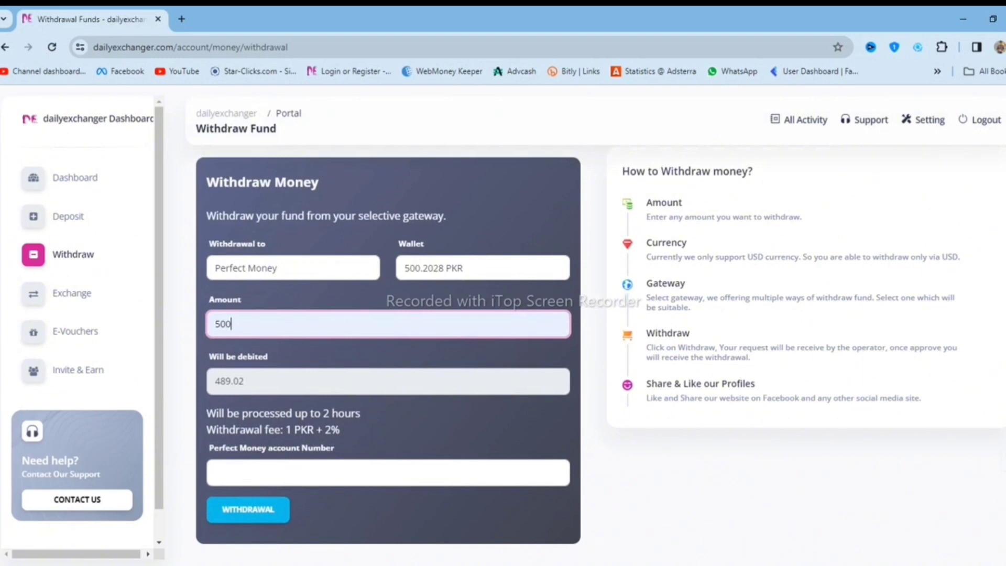
Fill in the Perfect Money account number and submit the withdrawal request.
click(323, 563)
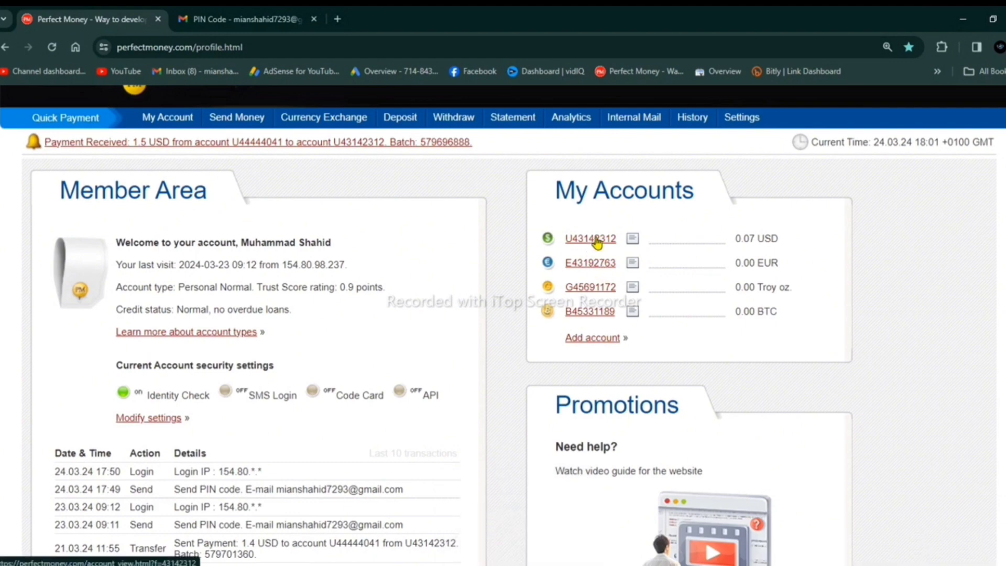
click(539, 551)
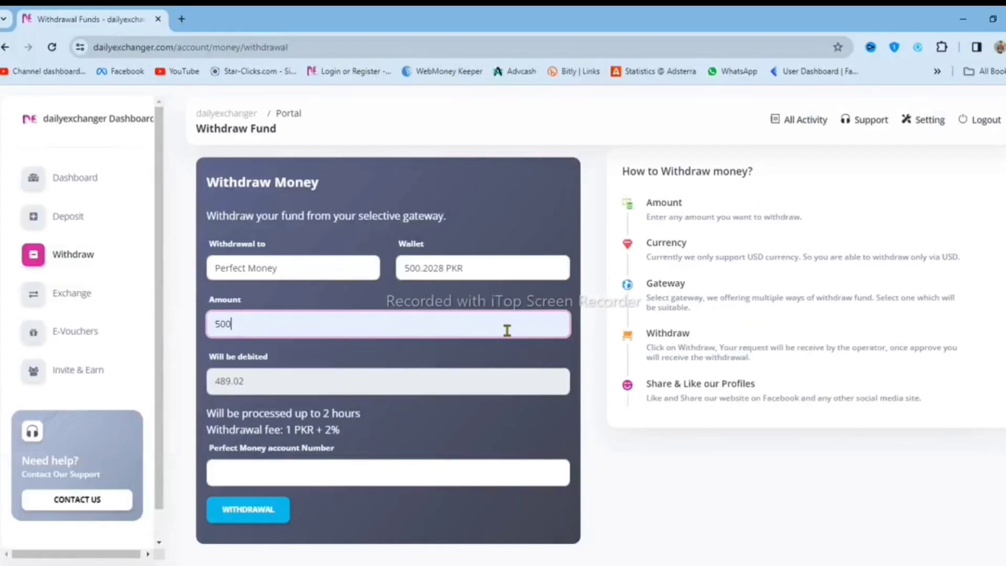
click(255, 473)
click(294, 507)
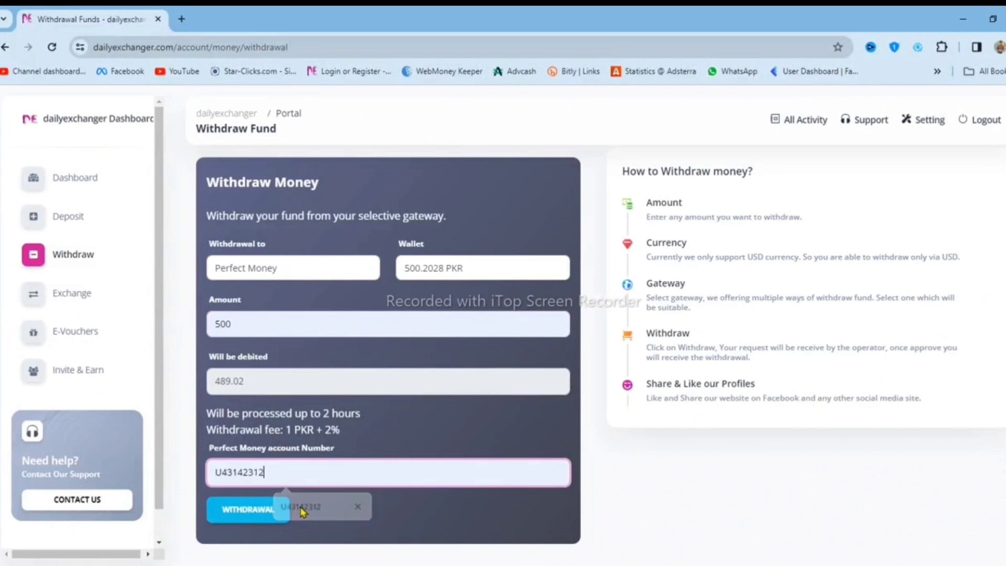
click(257, 518)
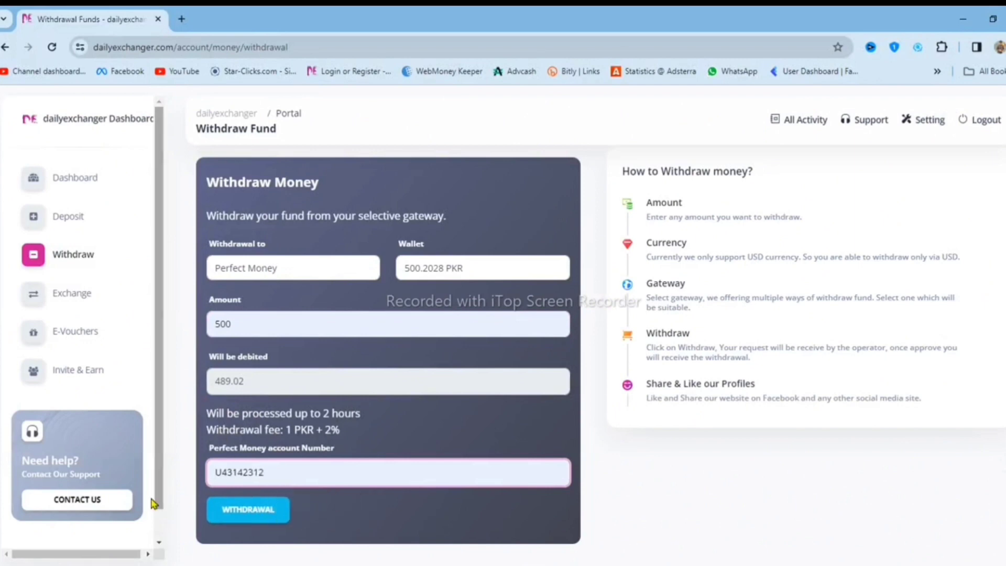
click(256, 513)
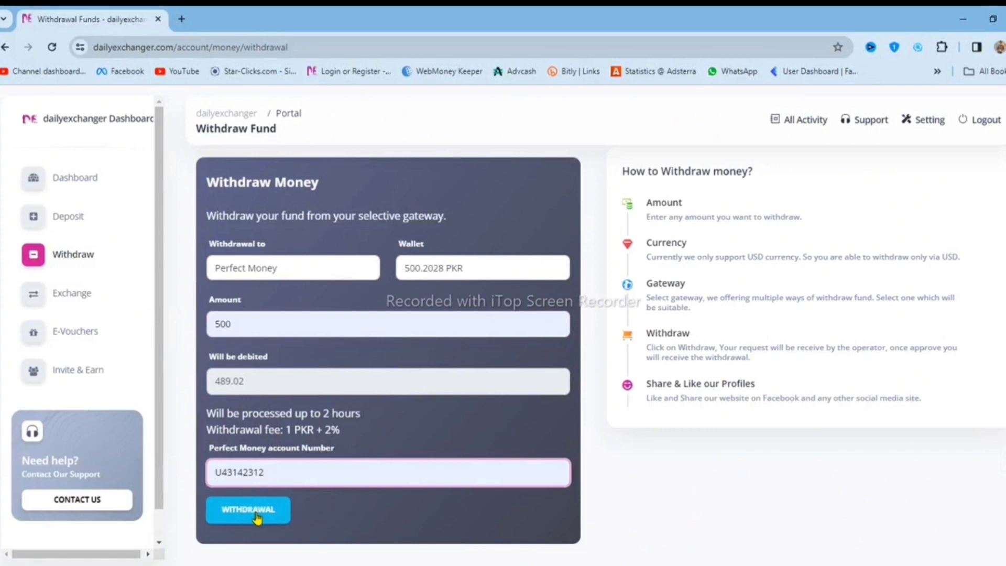
click(257, 516)
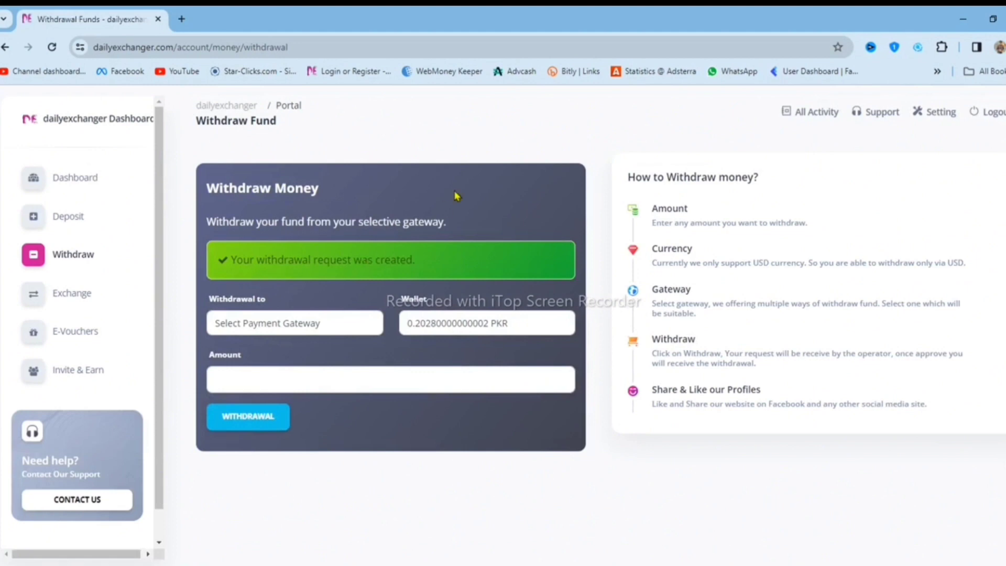
Check the withdrawal on the dashboard, then refresh Perfect Money to see 1.68 USD.
click(75, 178)
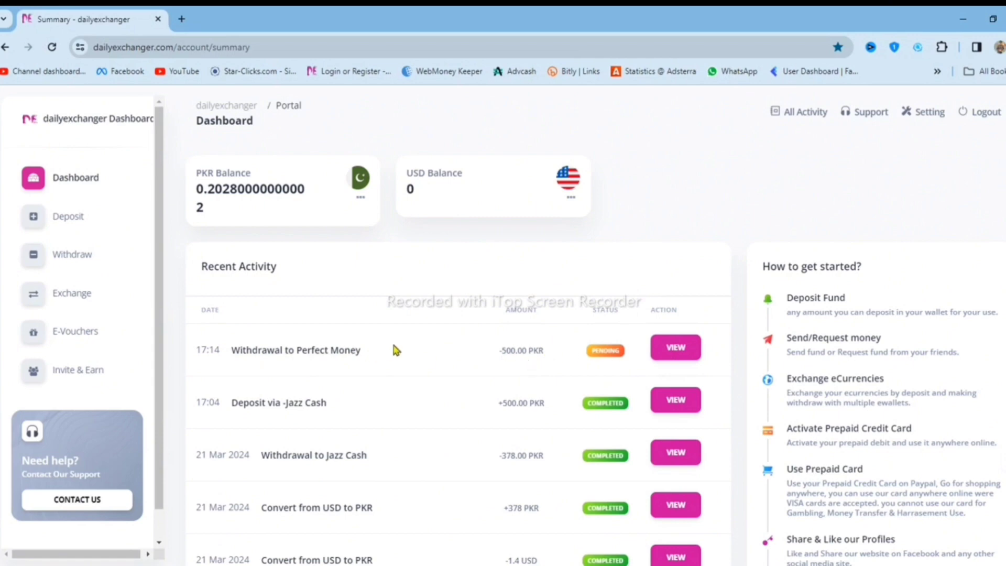
click(52, 47)
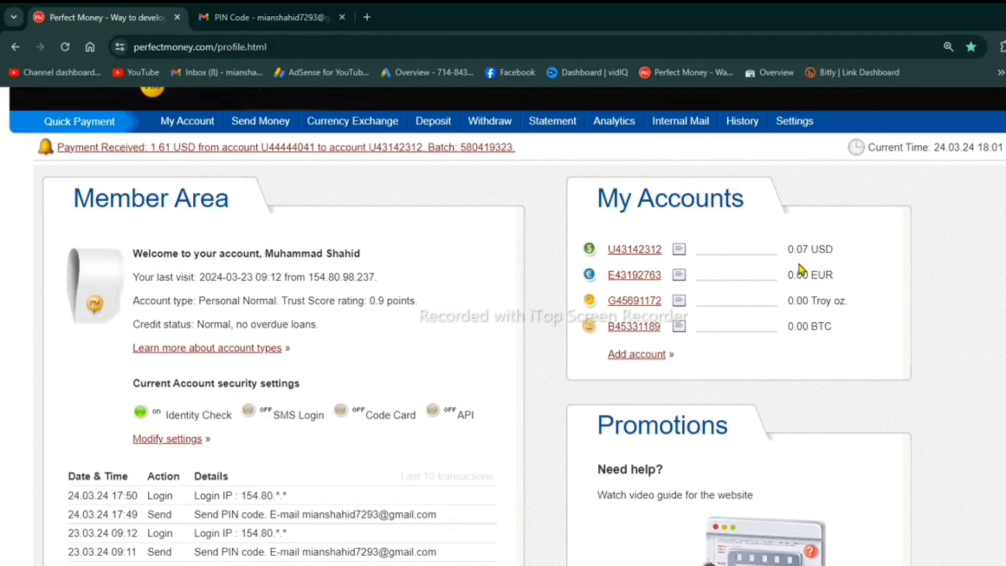
click(65, 47)
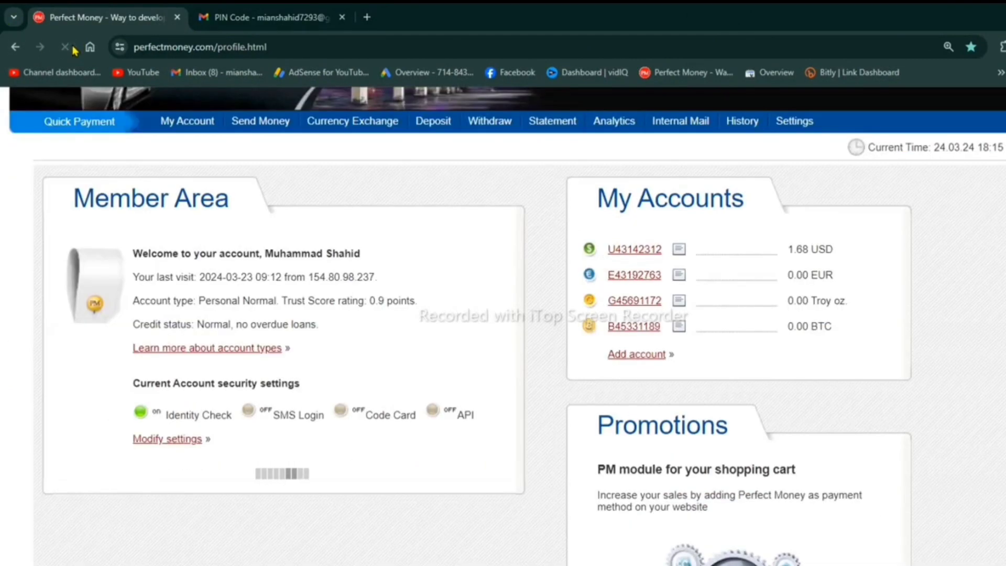